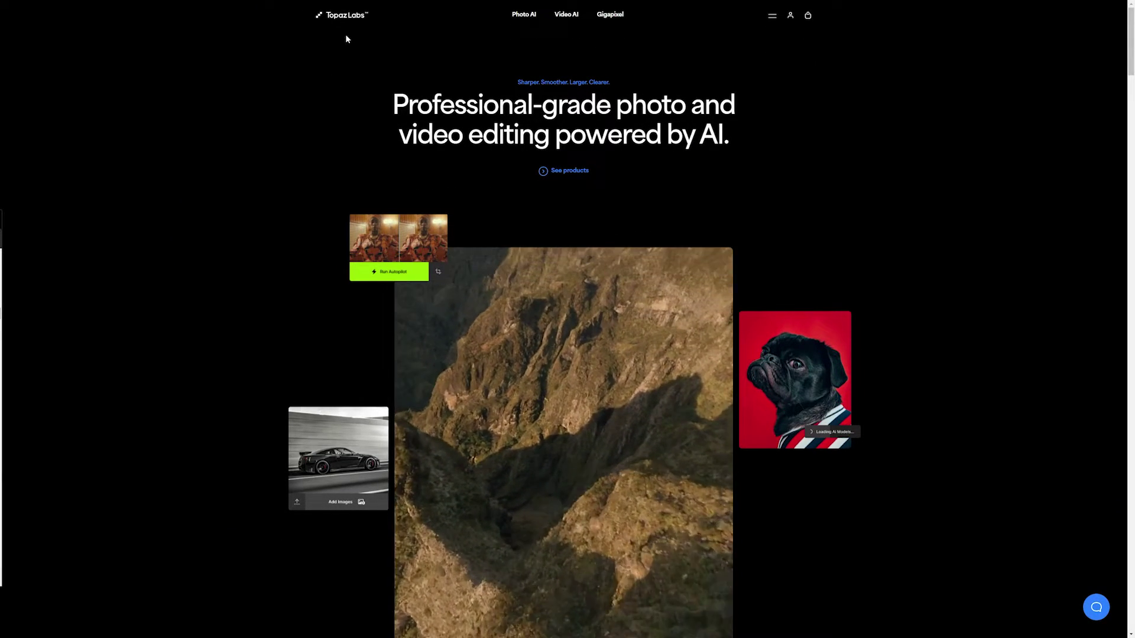
Step: Go to the Topaz Labs downloads page from the site menu to get Topaz Video AI
left_click(769, 18)
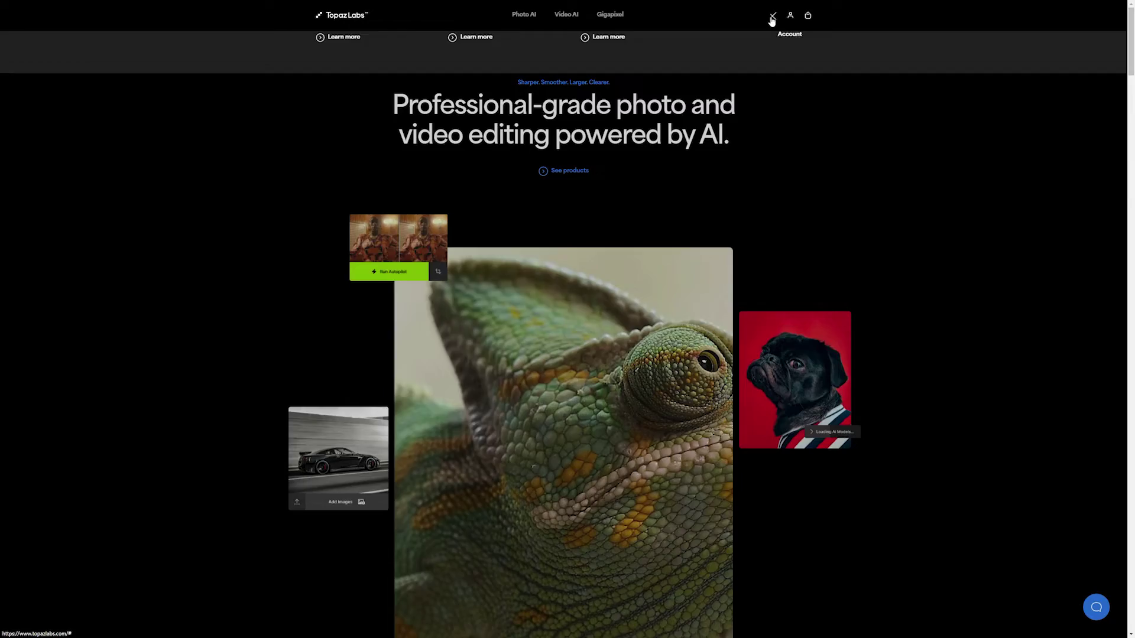
left_click(794, 76)
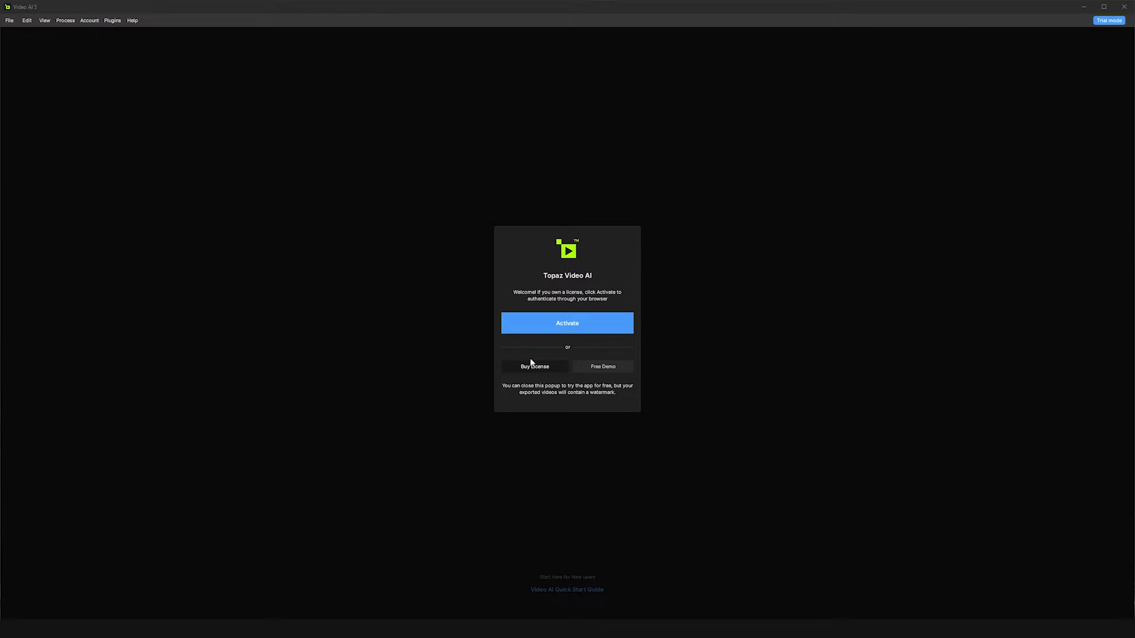
Step: Choose Free Demo on the activation dialog to continue in trial mode
left_click(611, 369)
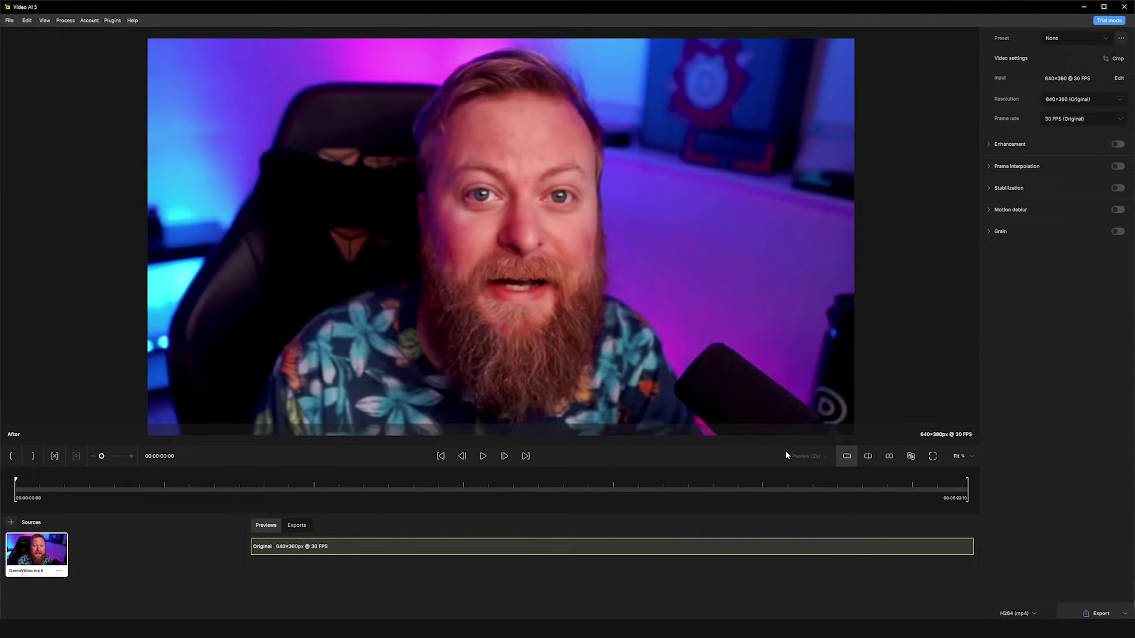
Step: Cycle through Single, Split, Side-by-side, A/B and Full-screen previews, ending on side-by-side
left_click(846, 456)
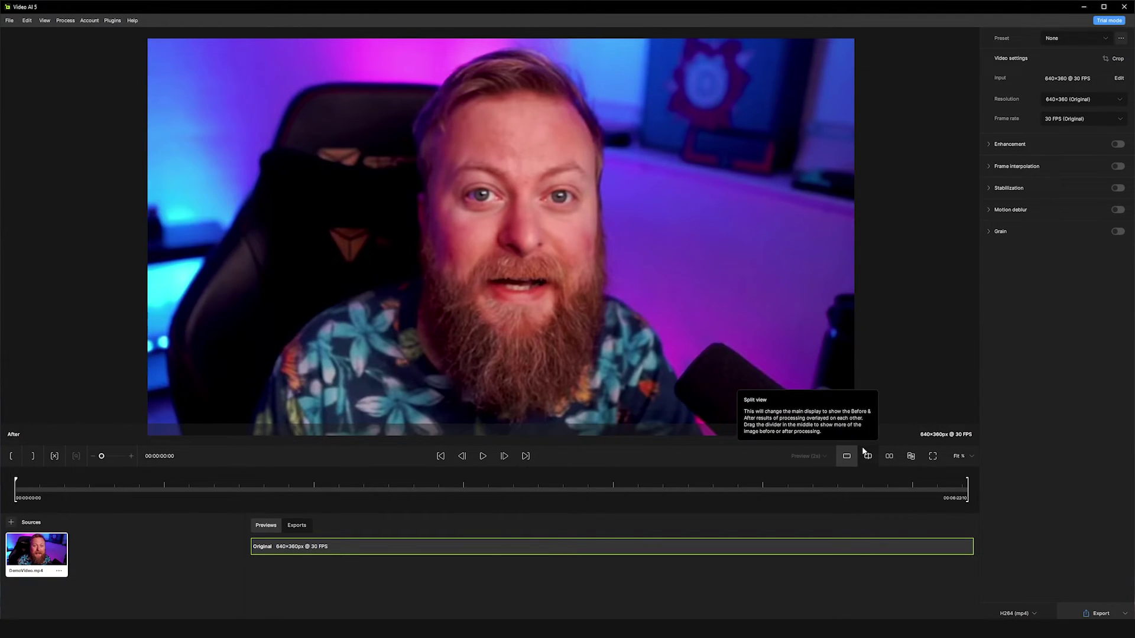
left_click(868, 456)
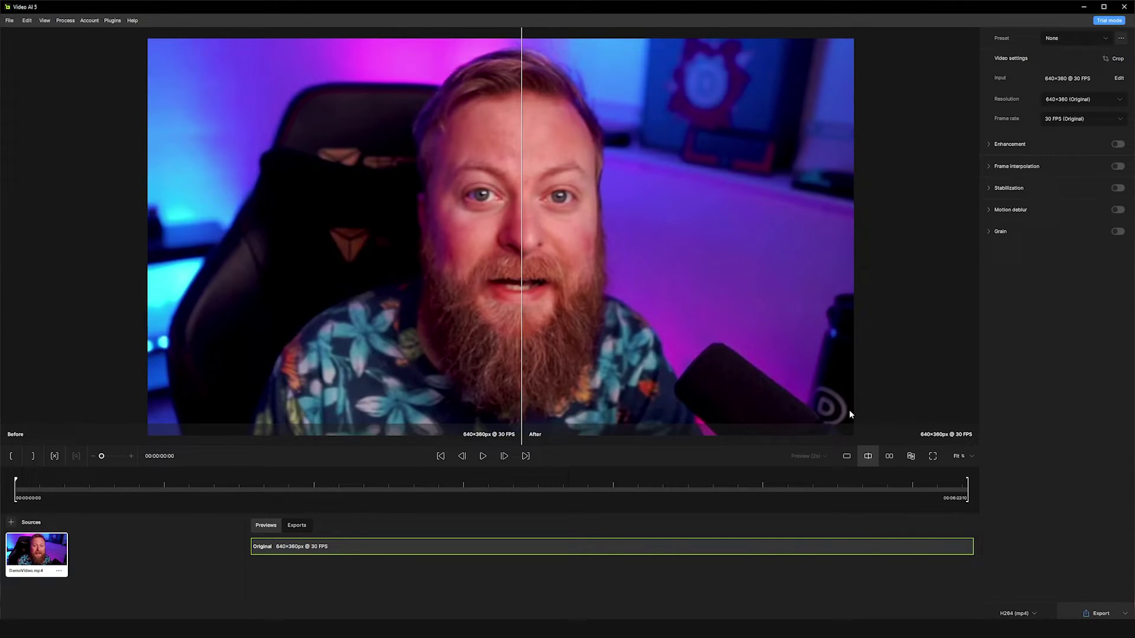
left_click(889, 456)
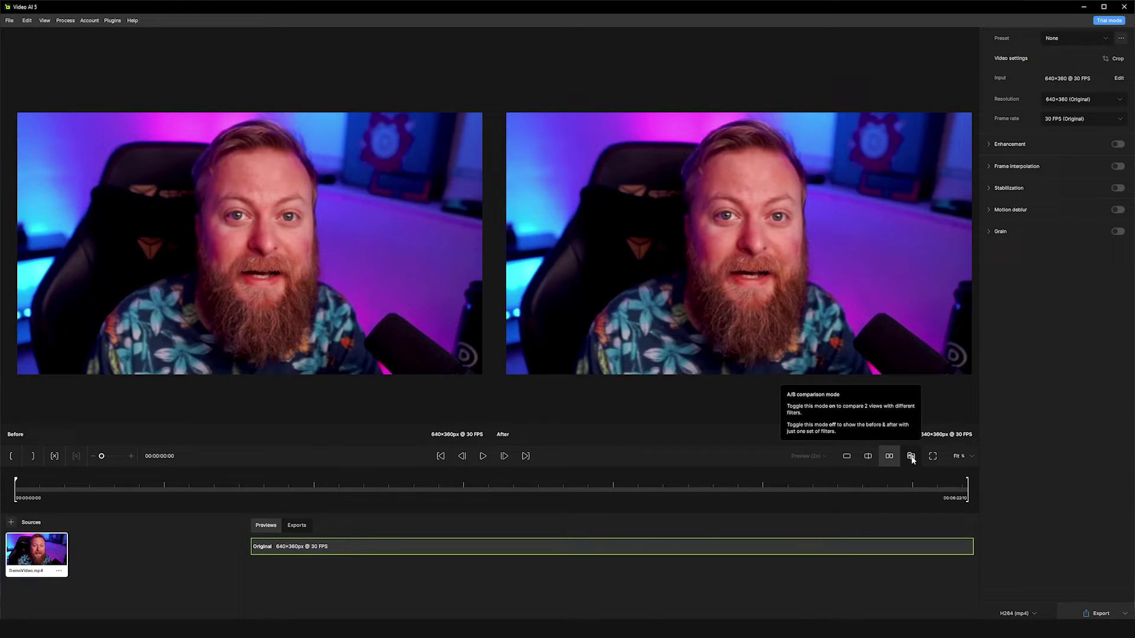
left_click(911, 456)
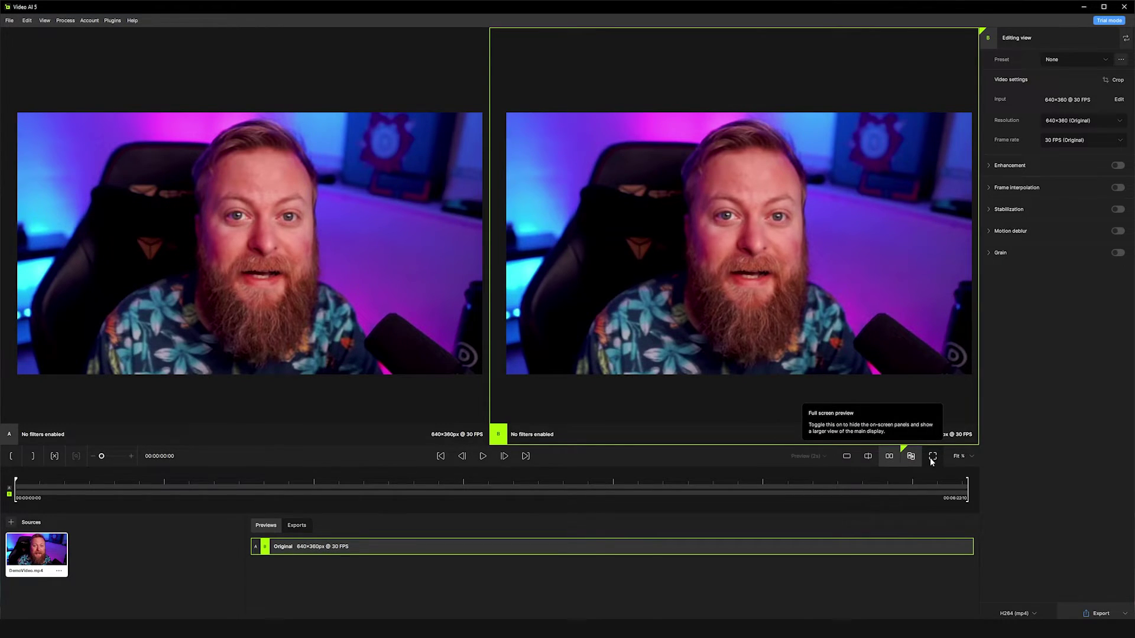
left_click(932, 458)
left_click(1050, 567)
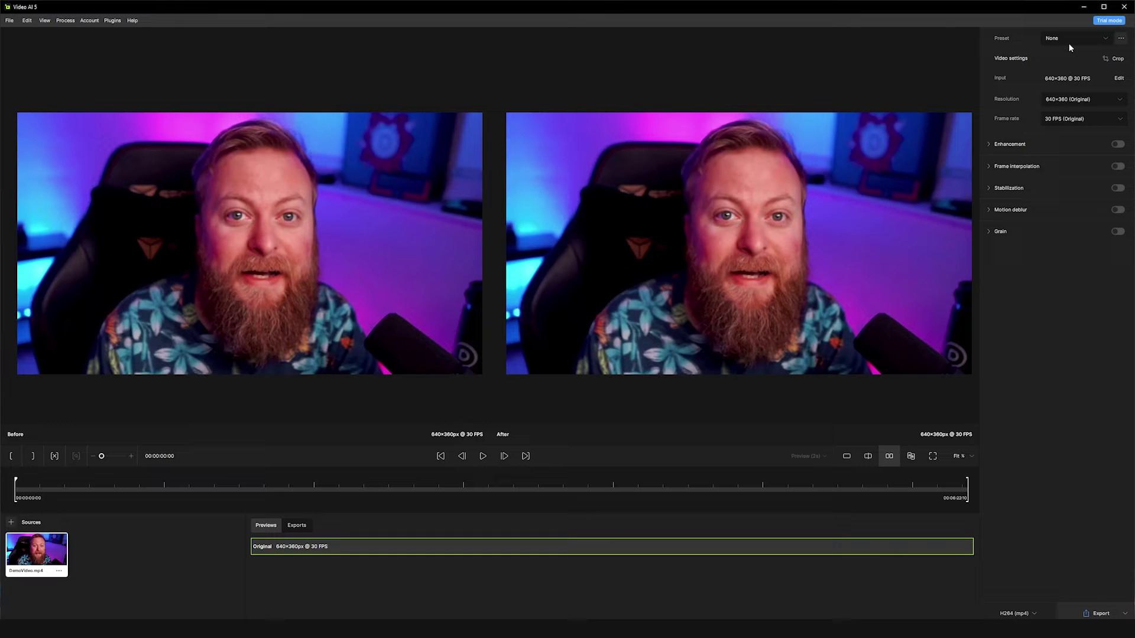
left_click(1103, 39)
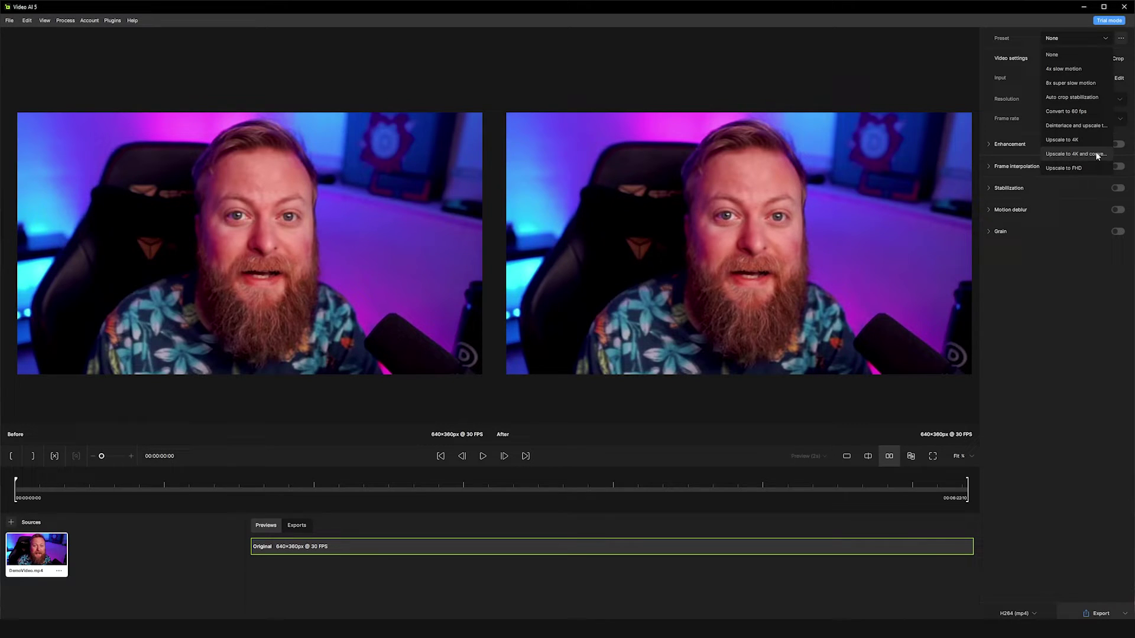
left_click(1111, 321)
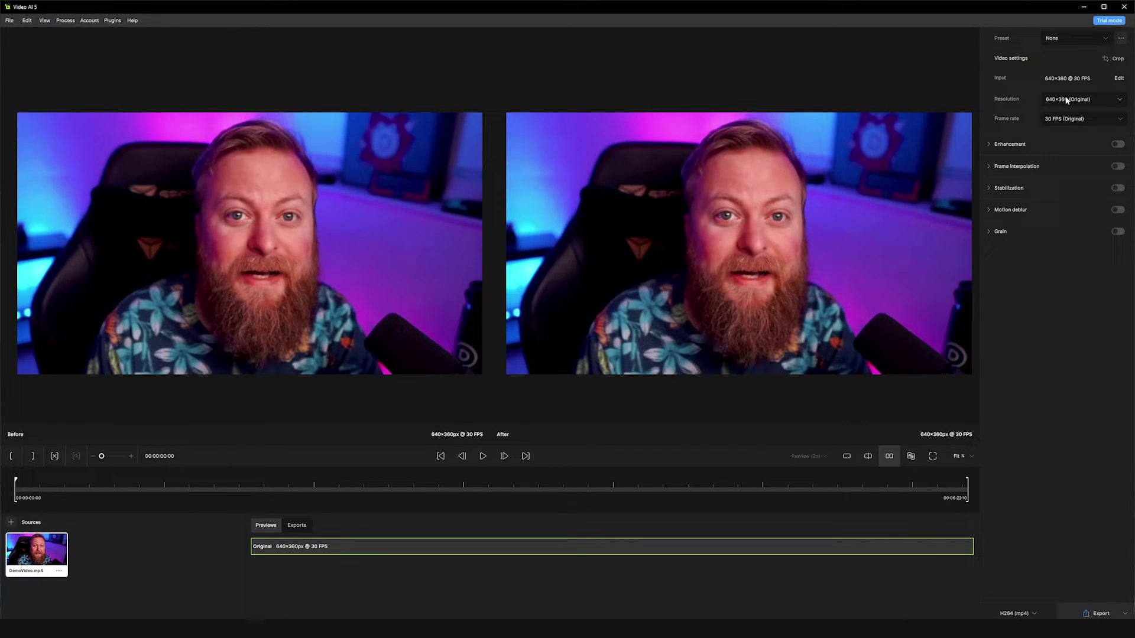
left_click(1066, 99)
left_click(1055, 116)
Step: Apply the Upscale to 4K preset (3840x2160) and sweep a split-view divider across the frame
left_click(1067, 39)
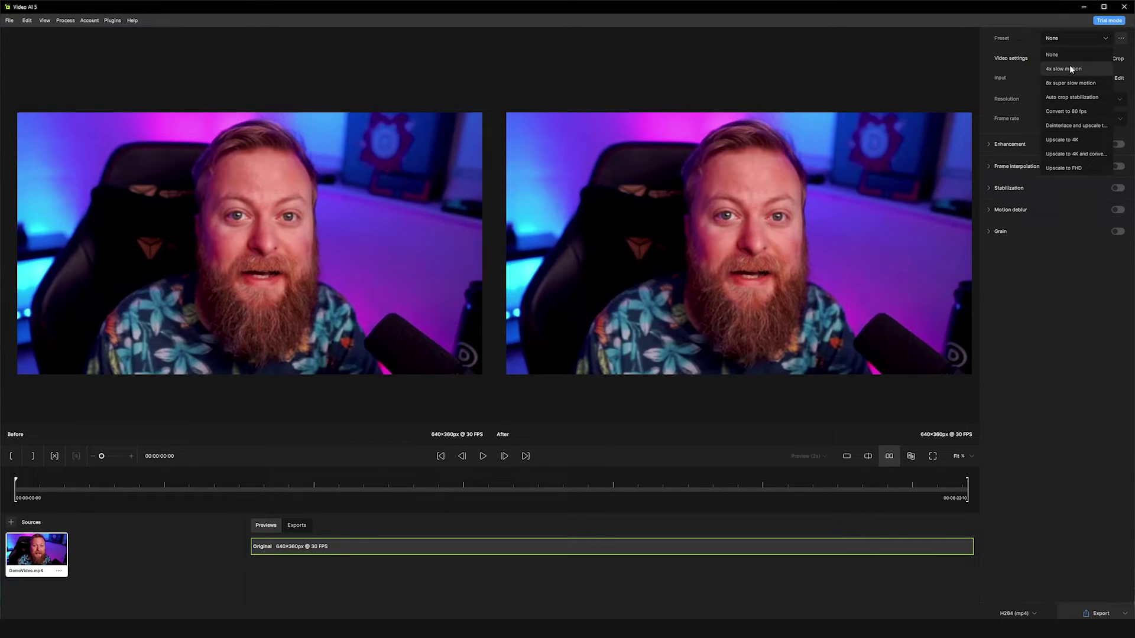
left_click(1062, 140)
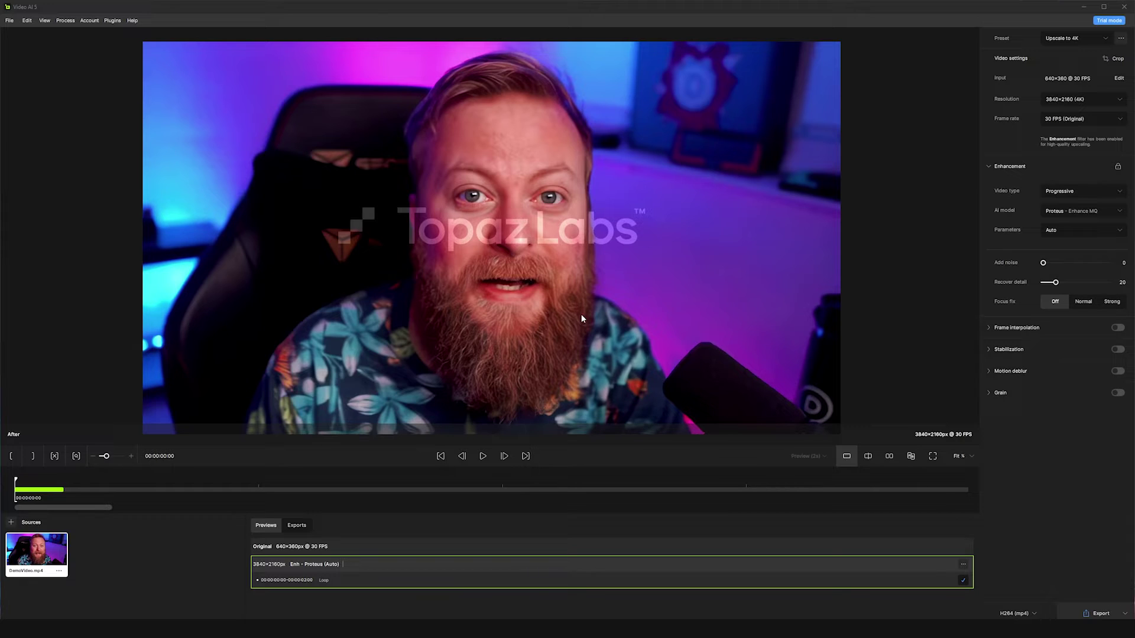
left_click(867, 456)
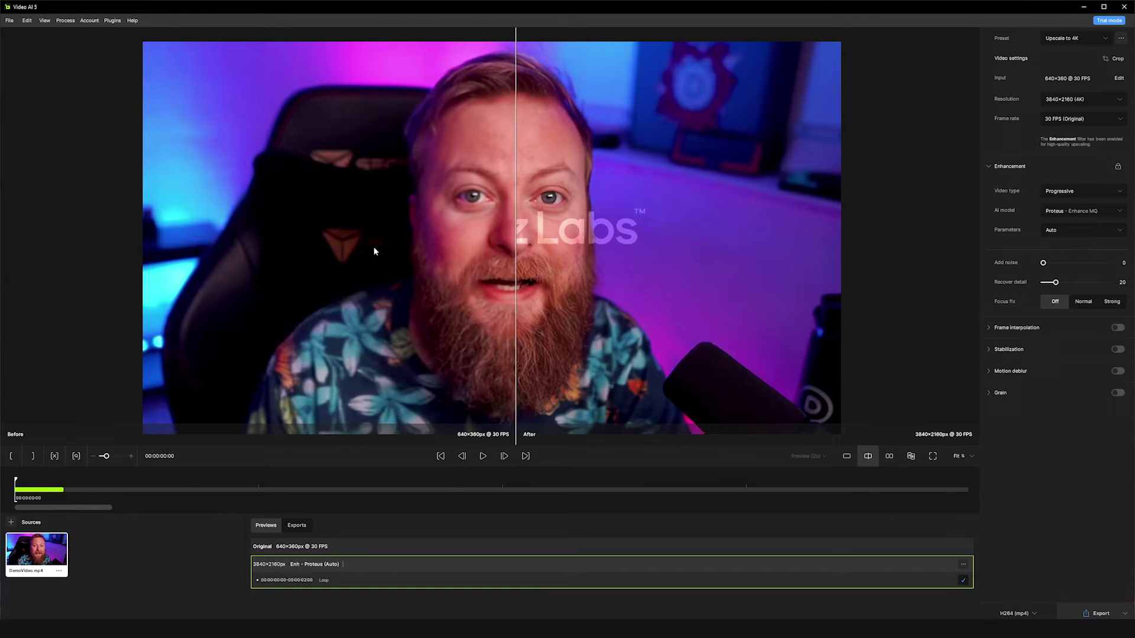
mouse_move(515, 348)
left_mouse_down()
mouse_move(456, 333)
mouse_move(508, 329)
mouse_move(519, 309)
mouse_move(401, 315)
mouse_move(564, 307)
mouse_move(375, 307)
mouse_move(471, 300)
mouse_move(507, 331)
left_mouse_up()
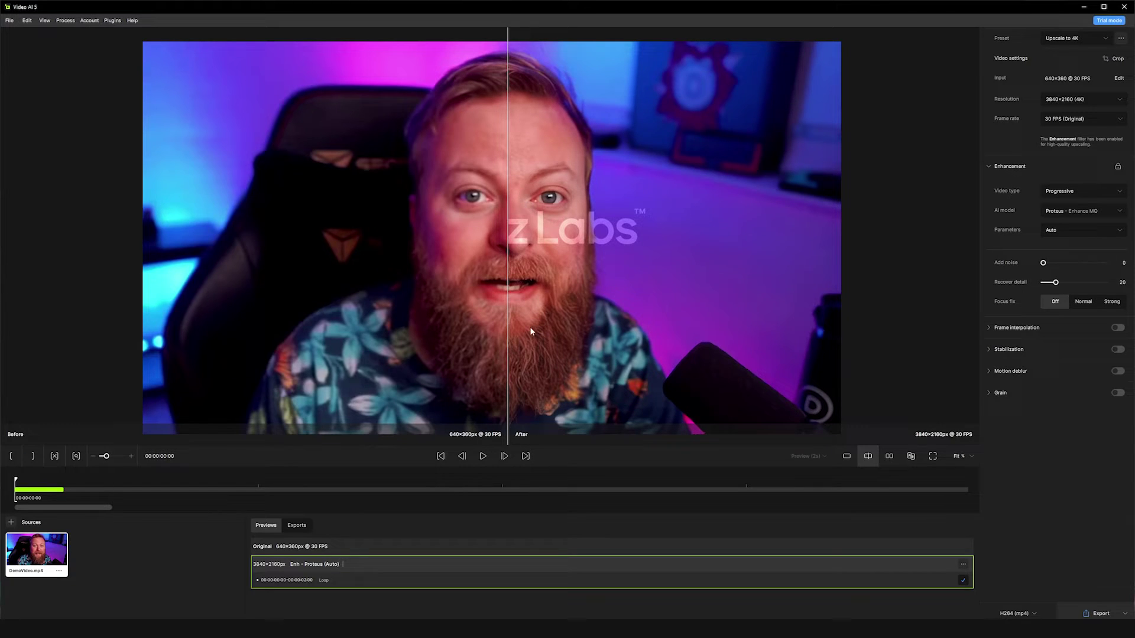
left_click_drag(508, 340, 283, 353)
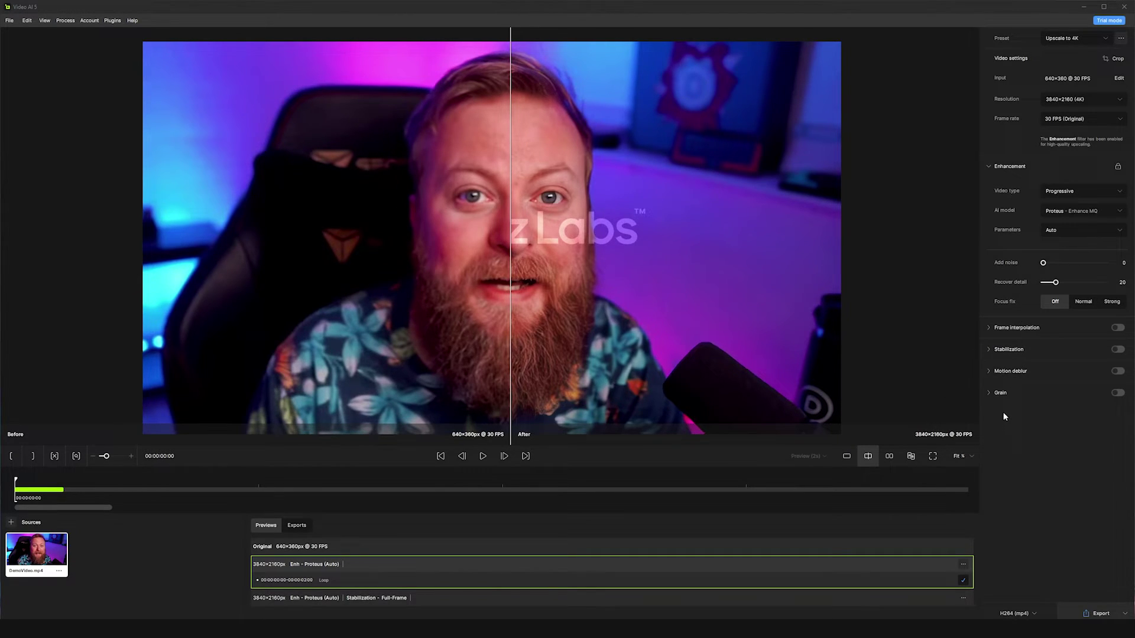
left_click(988, 350)
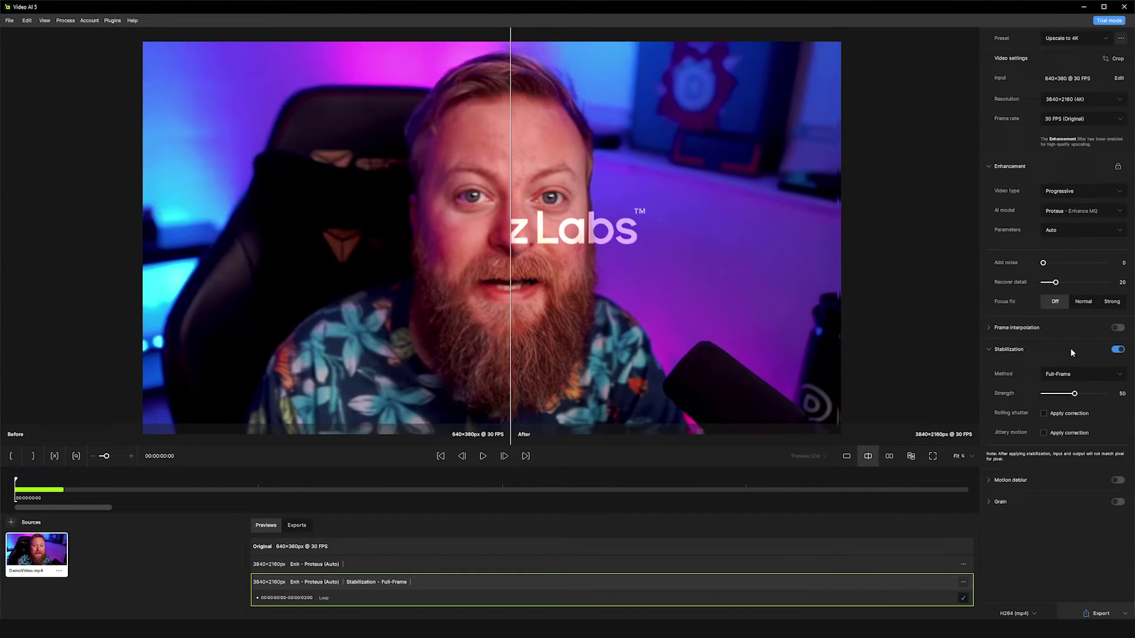
left_click(1118, 349)
left_click(989, 371)
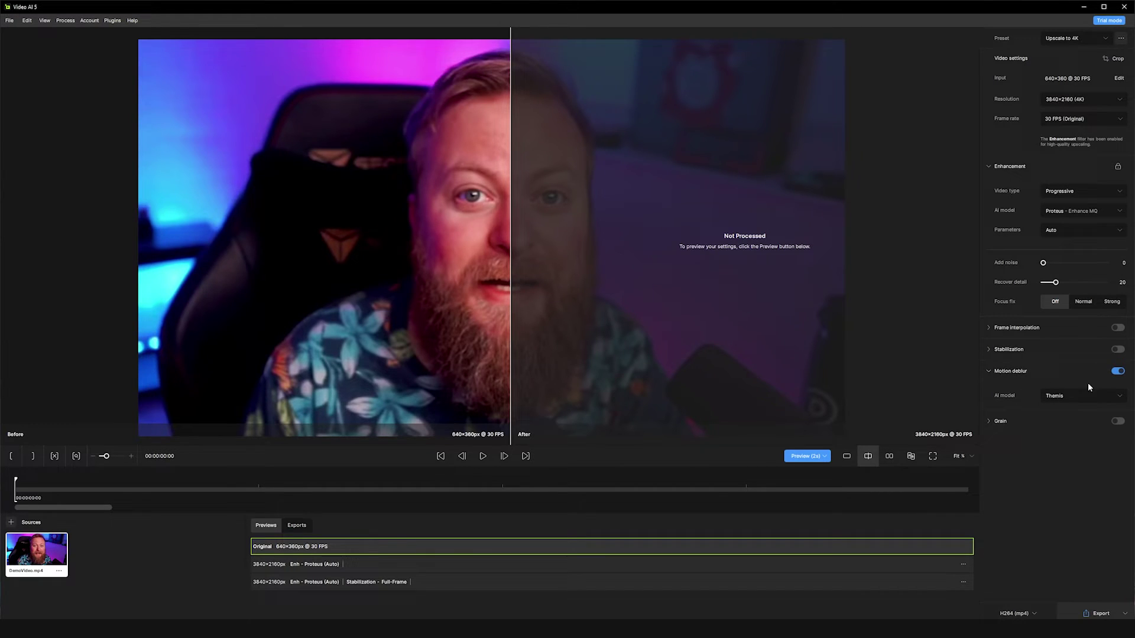
left_click(988, 371)
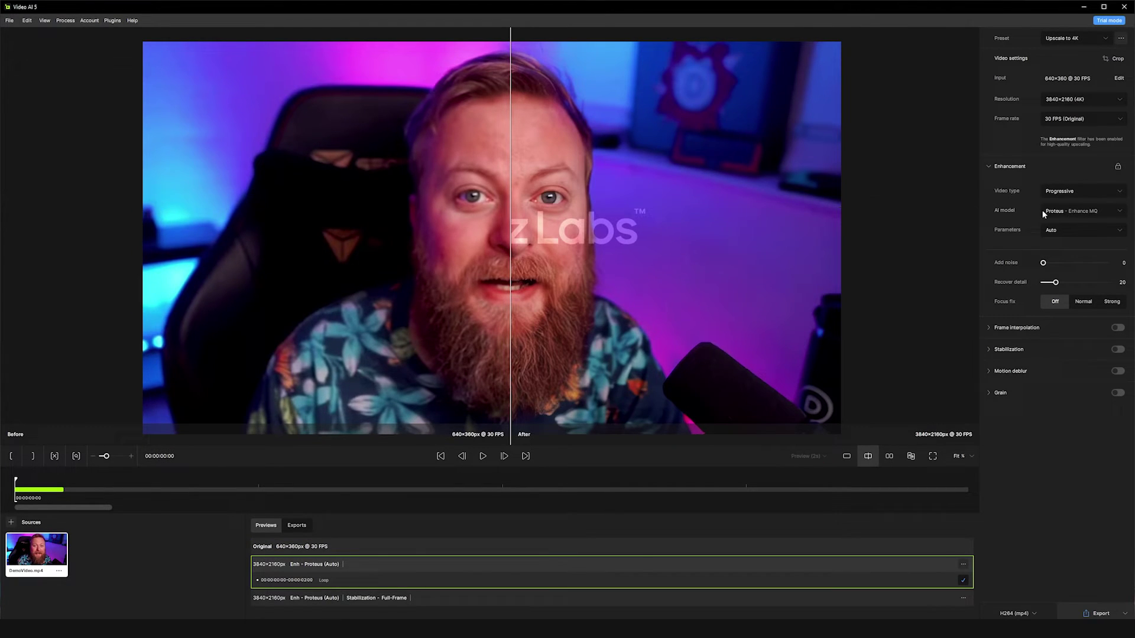
Step: Switch the AI model to Iris face (LQ-MQ), render a 2s preview, and compare via the divider
left_click(1066, 211)
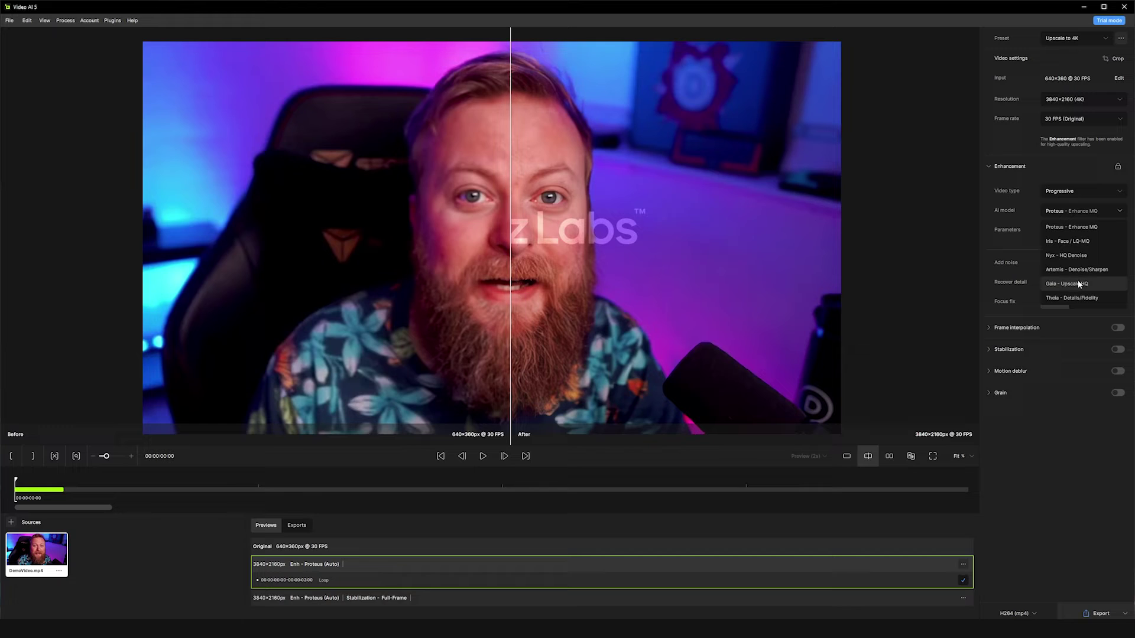
left_click(1065, 242)
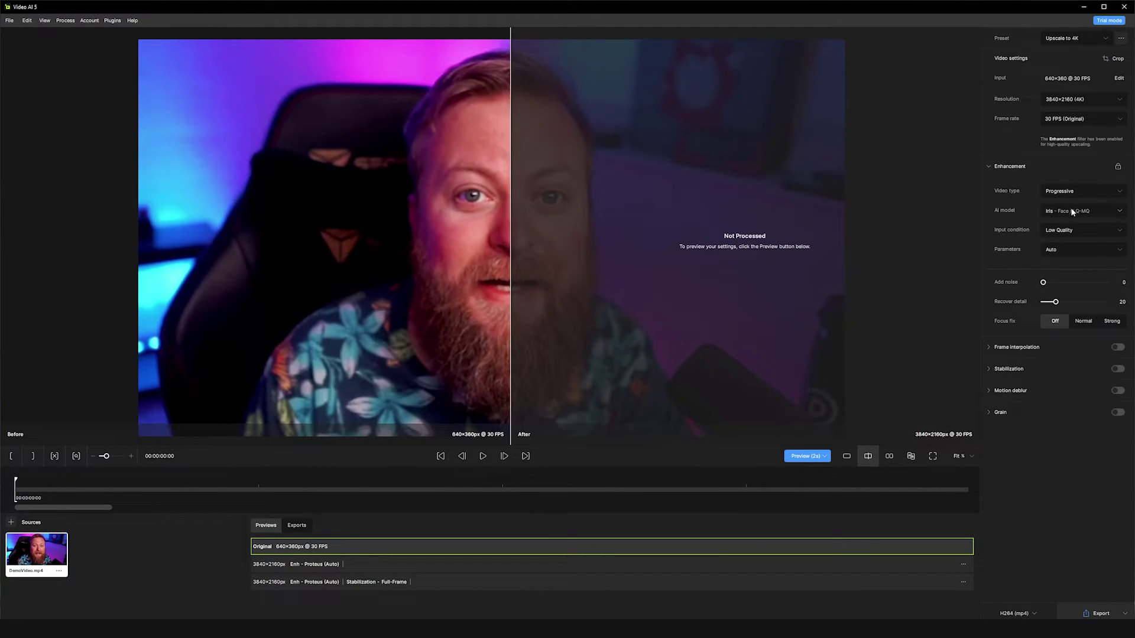
left_click(805, 455)
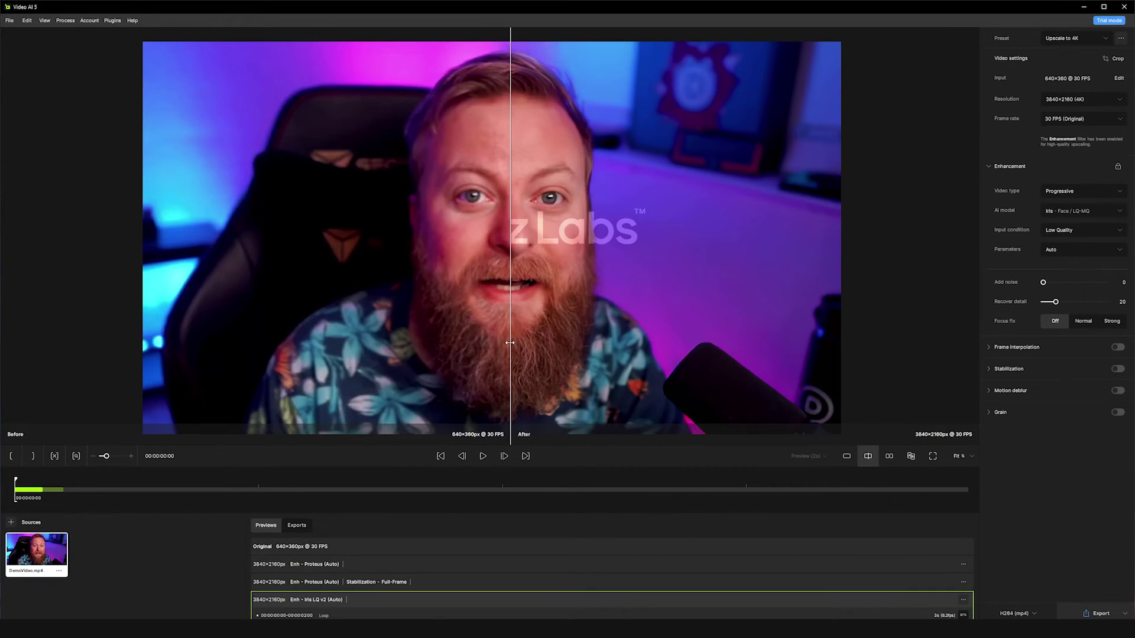
left_click_drag(506, 322, 450, 319)
left_click_drag(554, 329, 490, 325)
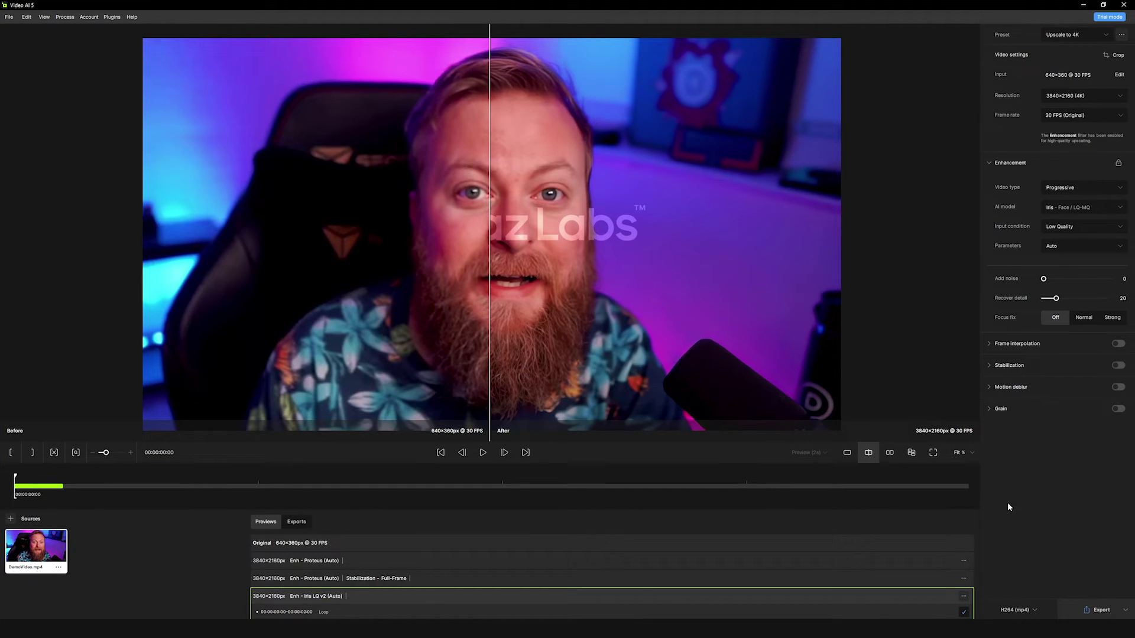
Step: Start the 4K export and confirm H264 as codec with an mp4 container
left_click(1108, 611)
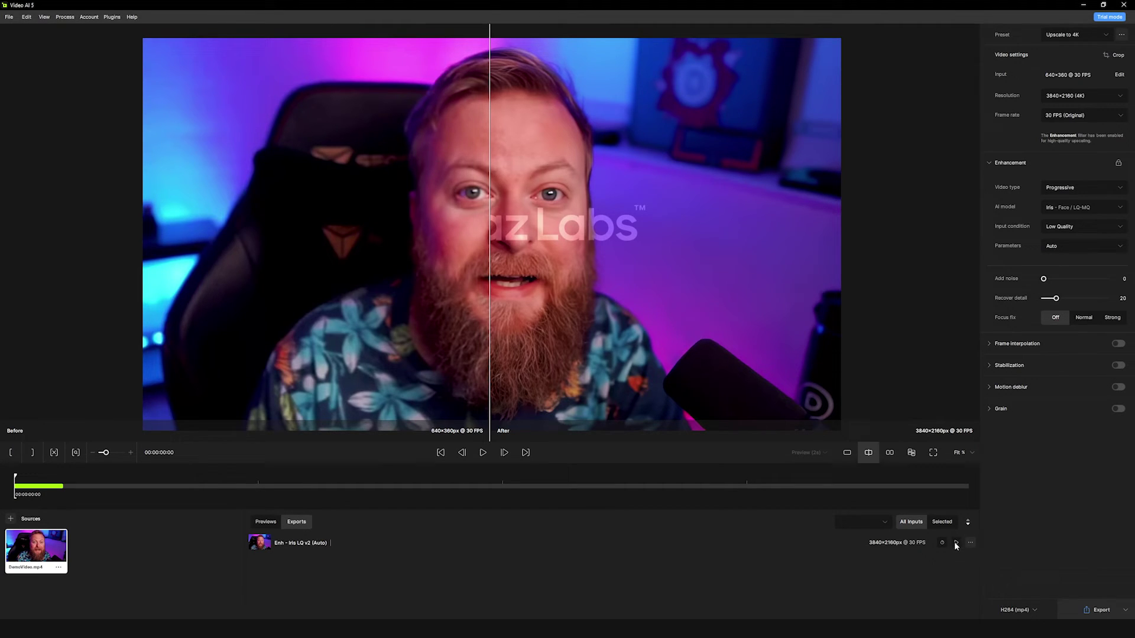
left_click(955, 542)
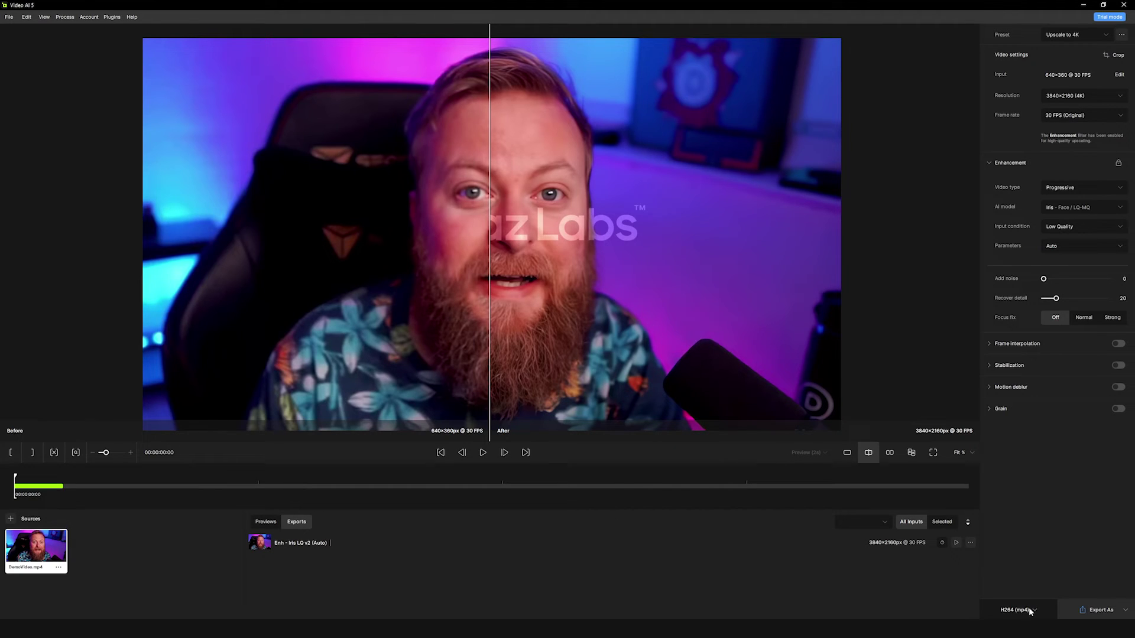
left_click(1009, 612)
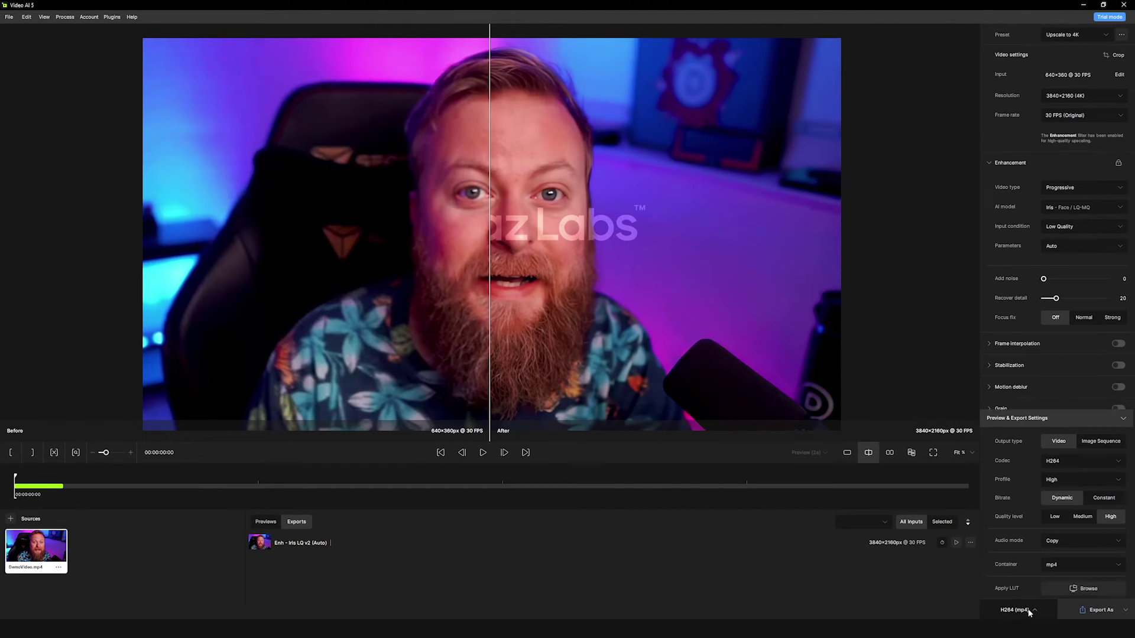
left_click(1061, 449)
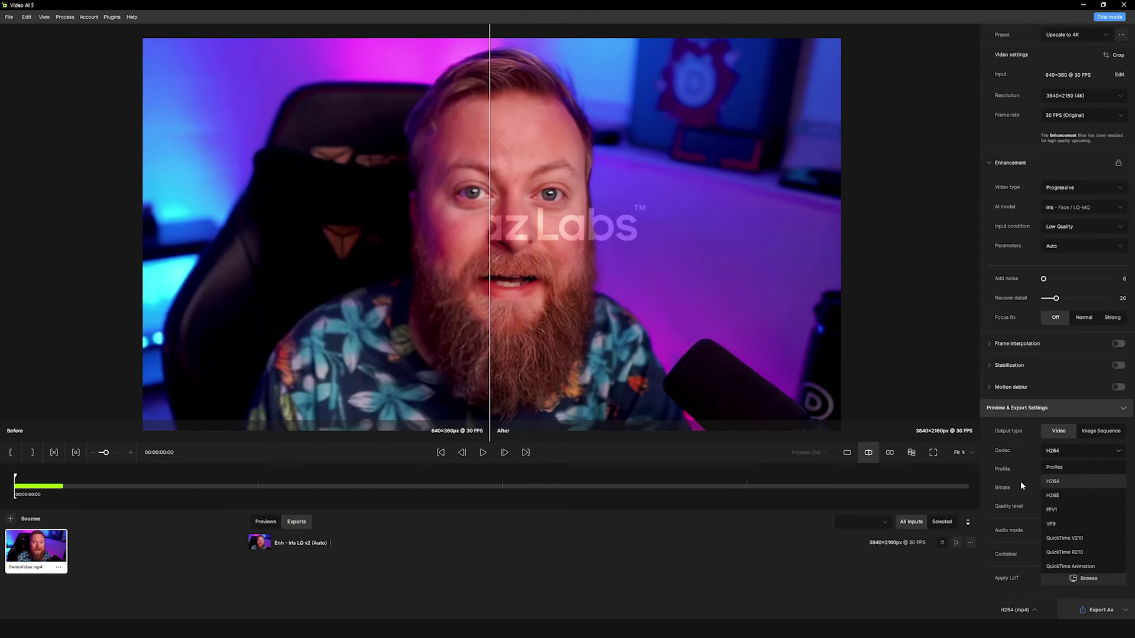
left_click(1069, 481)
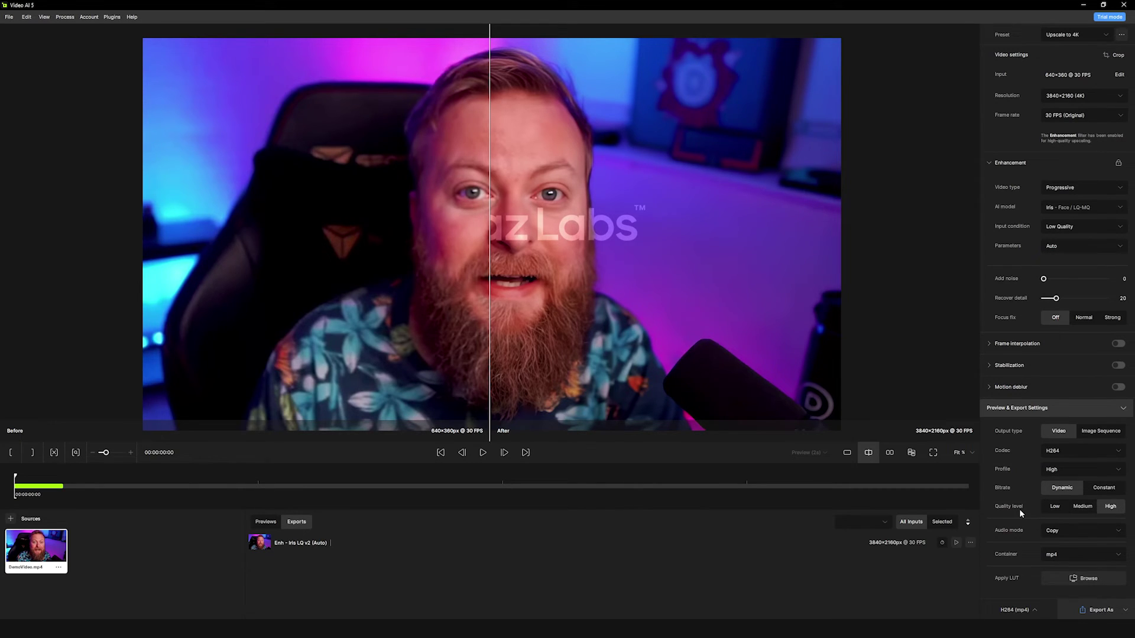
left_click(1088, 554)
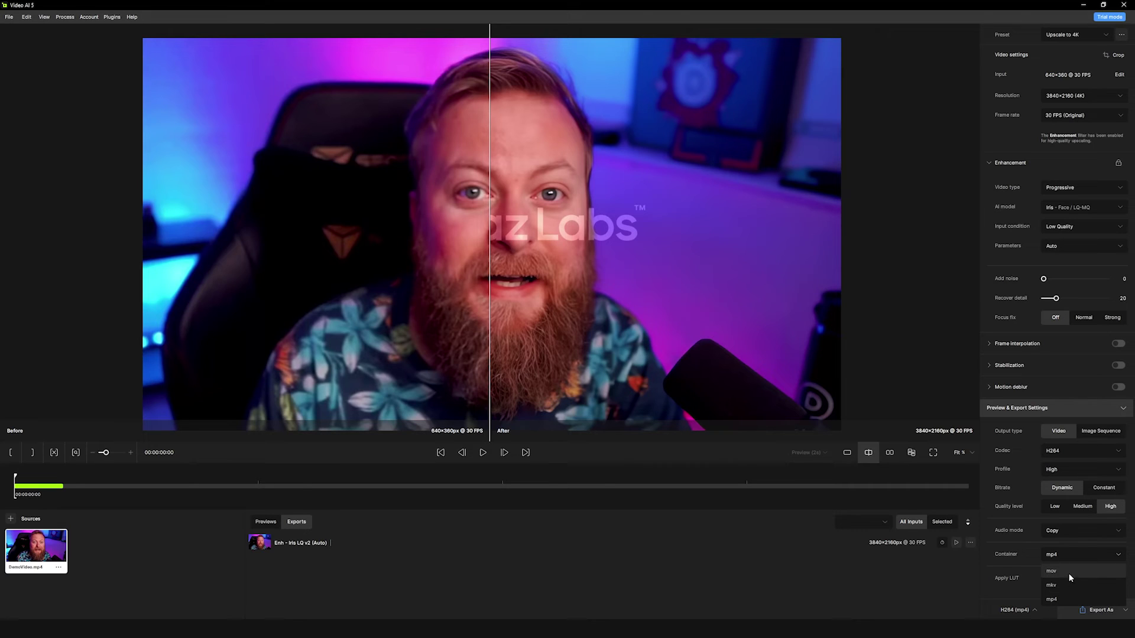
left_click(1061, 598)
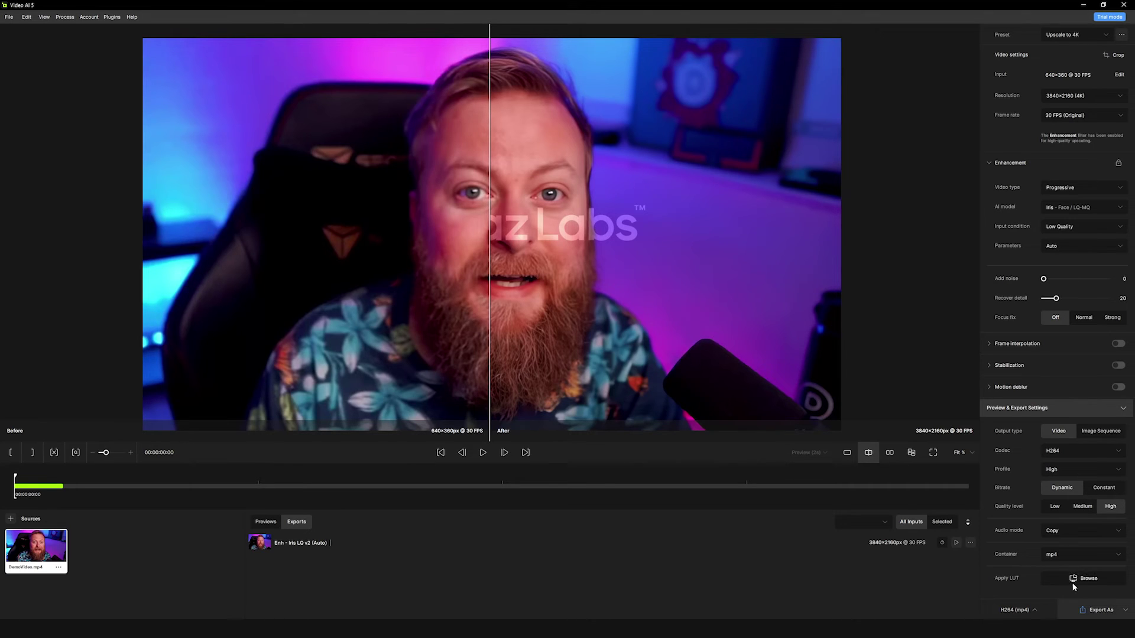
Step: Show the Export / Export As menu beside the export button
mouse_move(1013, 577)
left_click(1124, 610)
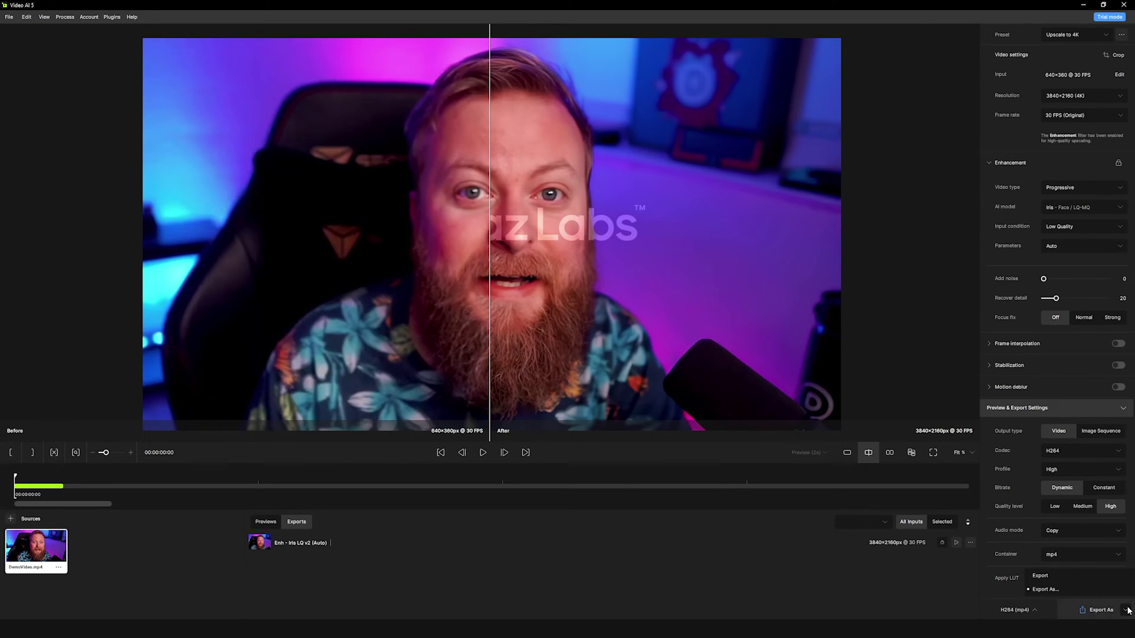